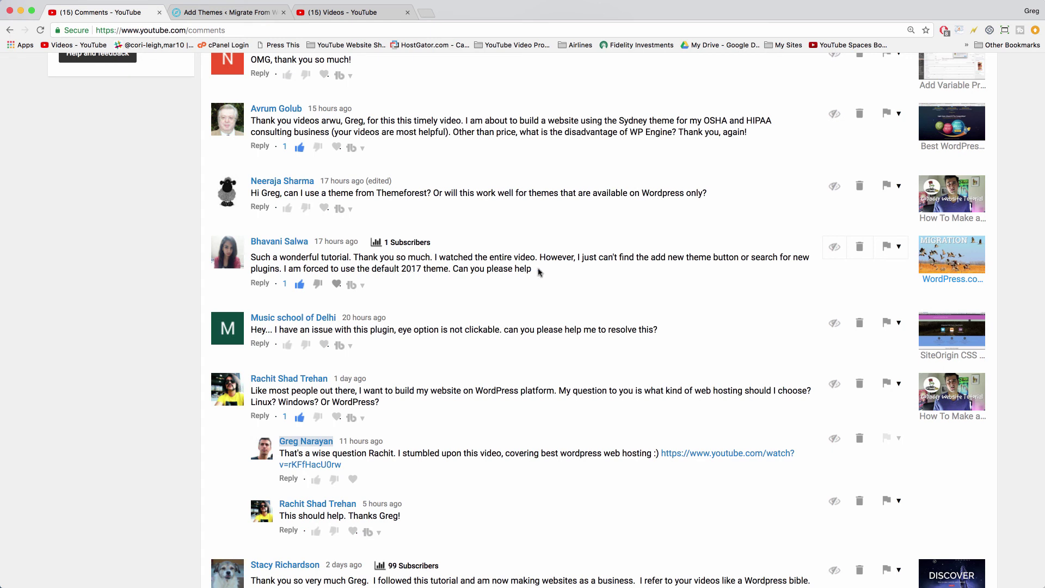
Step: Look over the live site's front page, then go to the dashboard's Appearance > Themes
left_click_drag(530, 269, 454, 265)
left_click(513, 272)
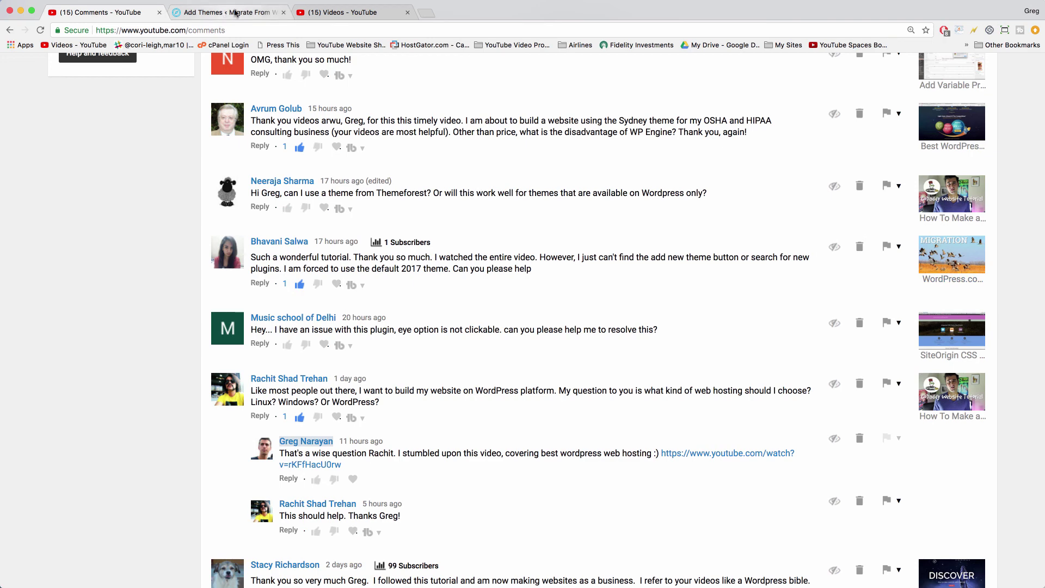
left_click(236, 12)
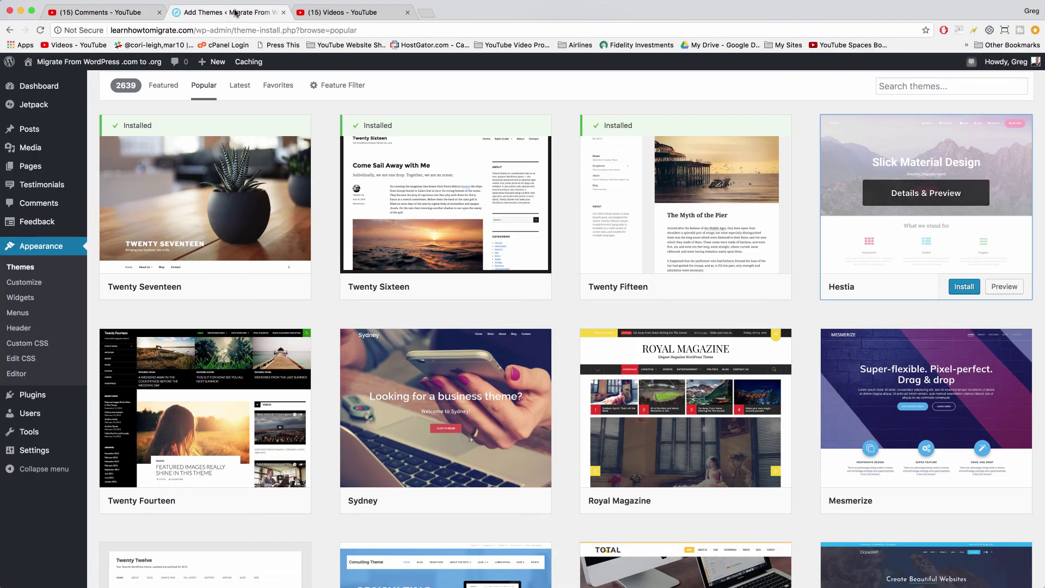
left_click(113, 64)
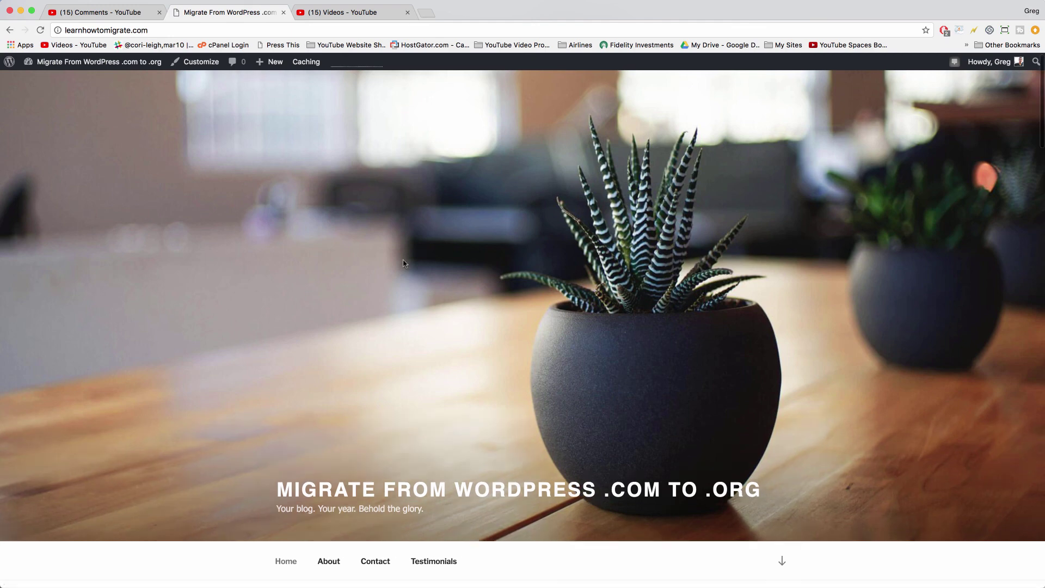
scroll(403, 264, "down", 3)
scroll(403, 263, "up", 3)
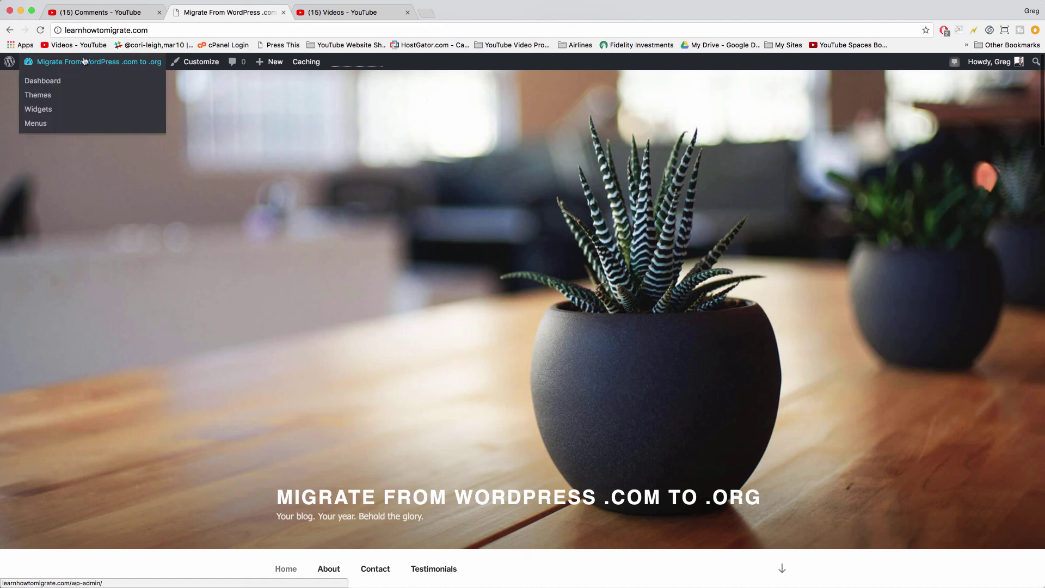
left_click(84, 61)
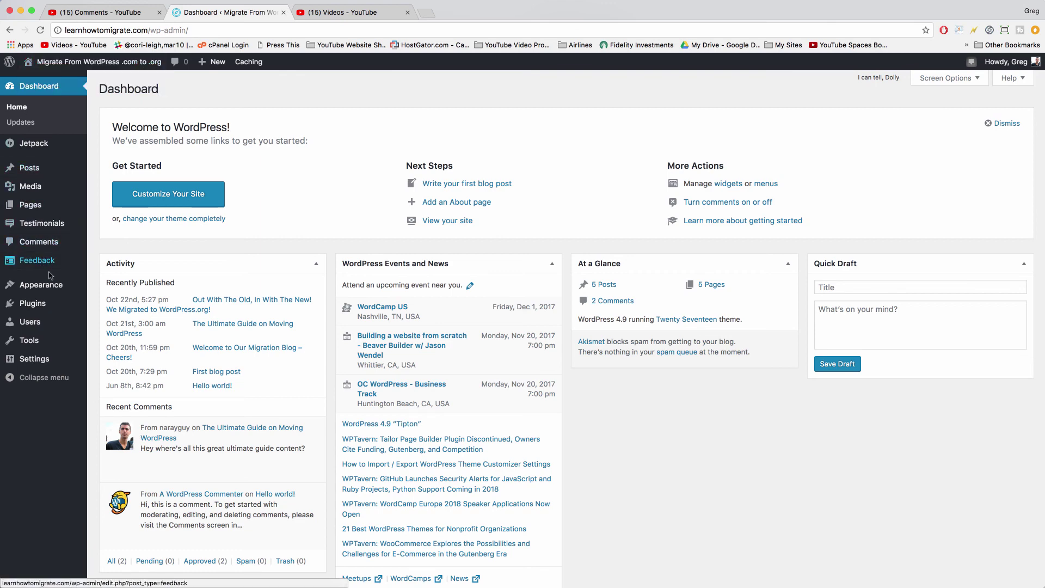
mouse_move(49, 285)
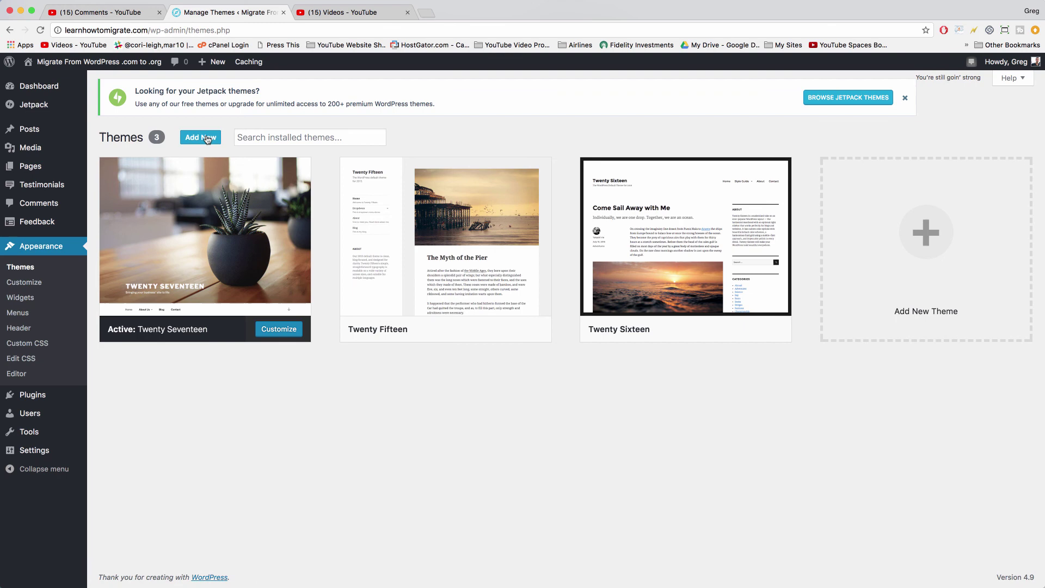
Step: Start adding a new theme and browse the Popular themes list
left_click(918, 242)
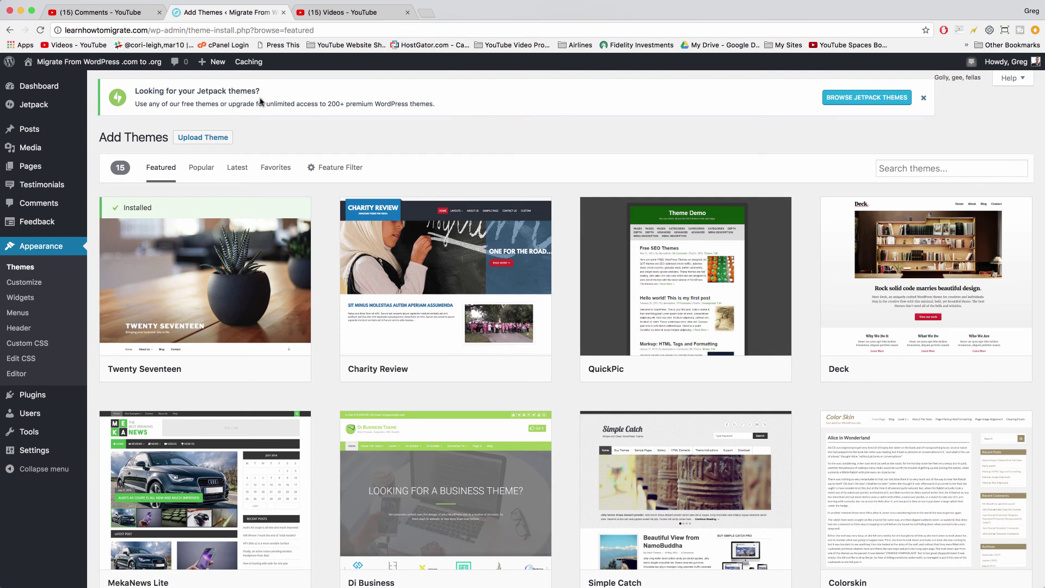
left_click(201, 173)
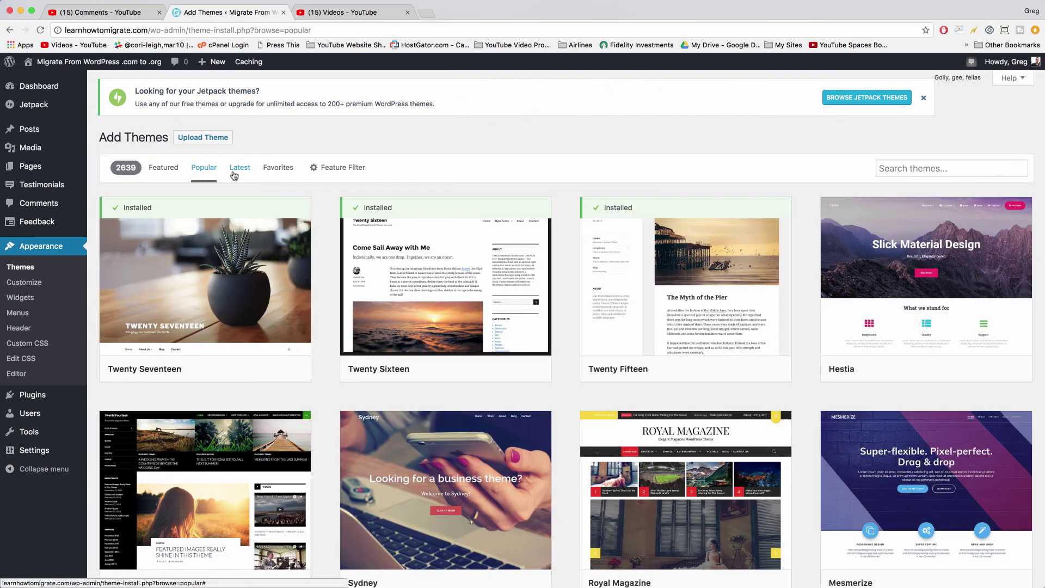
left_click(235, 174)
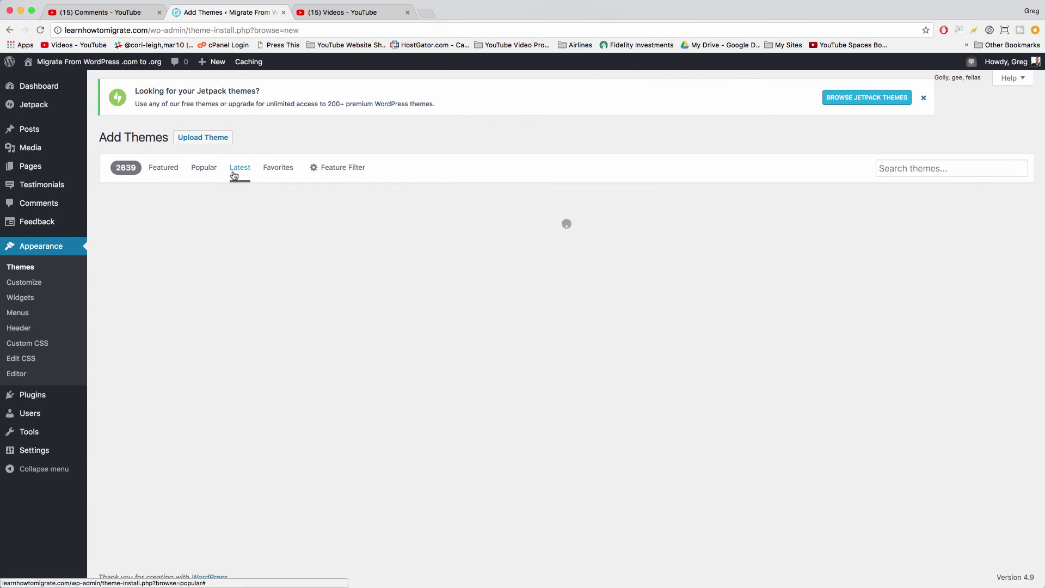
left_click(209, 174)
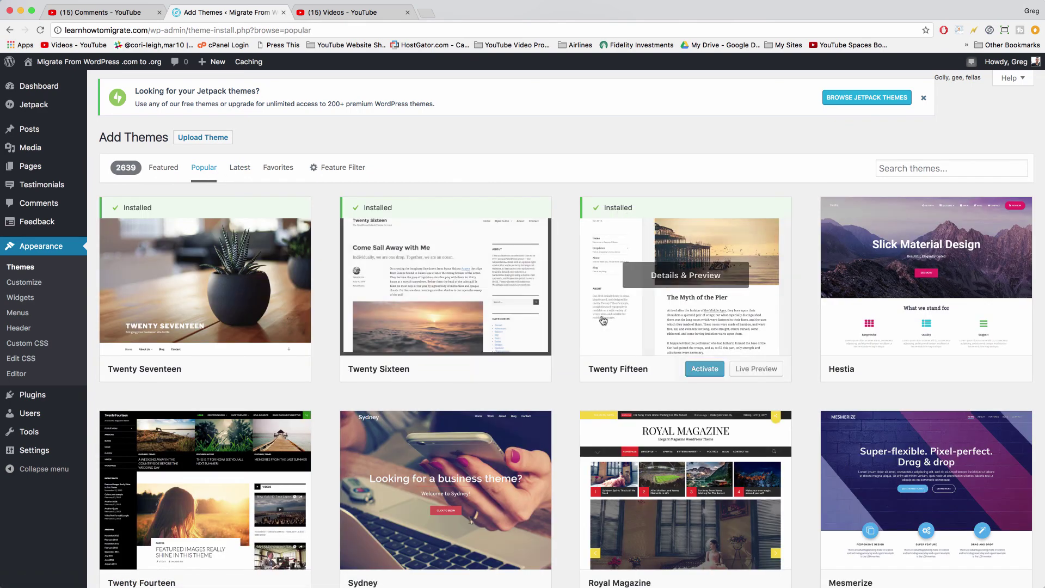
scroll(603, 320, "down", 3)
scroll(603, 320, "up", 3)
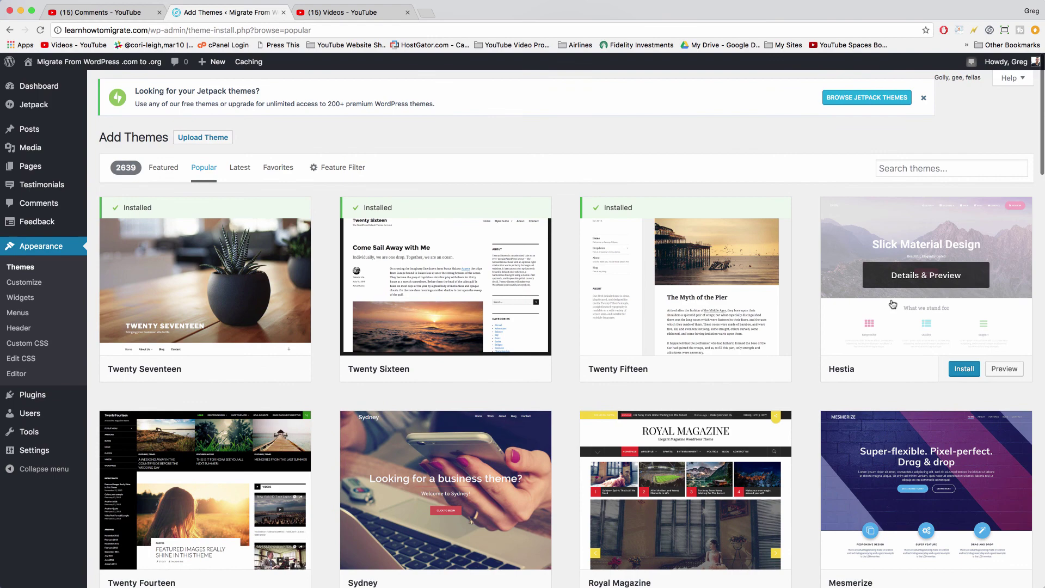
Step: Preview the Hestia theme, install it and activate it
left_click(936, 252)
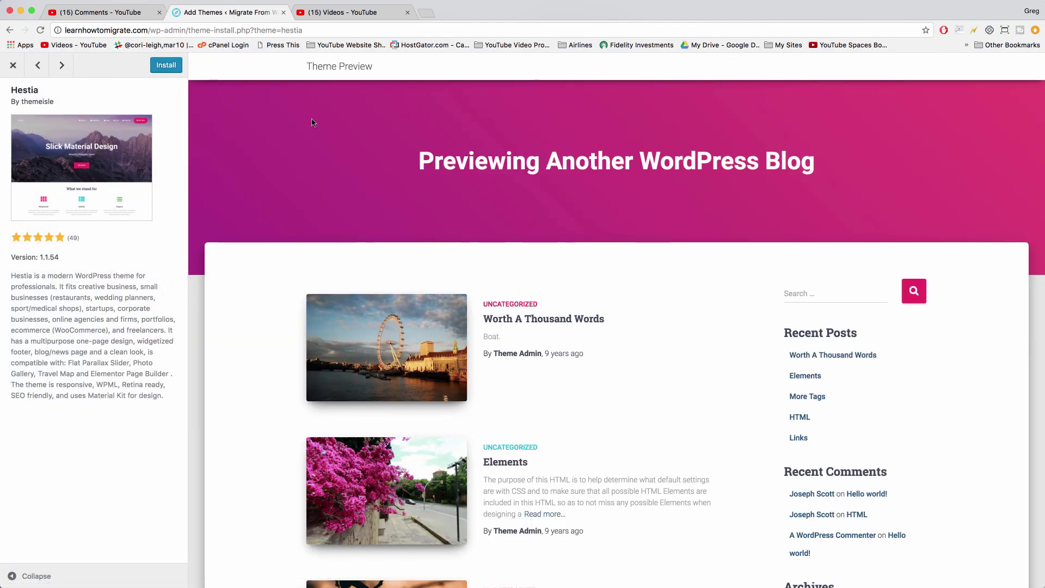
scroll(191, 338, "down", 1)
scroll(192, 337, "down", 15)
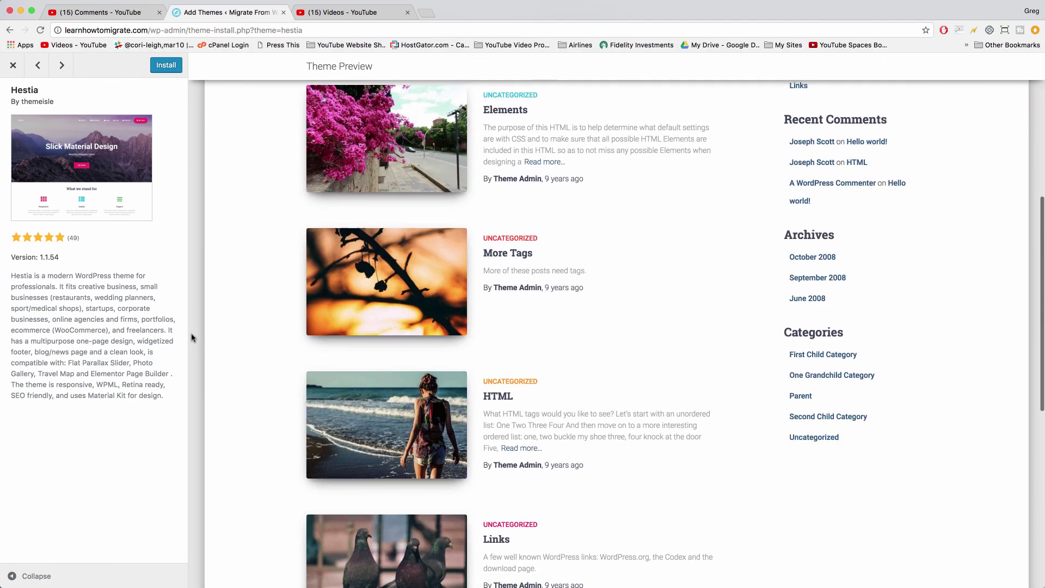
scroll(192, 338, "up", 15)
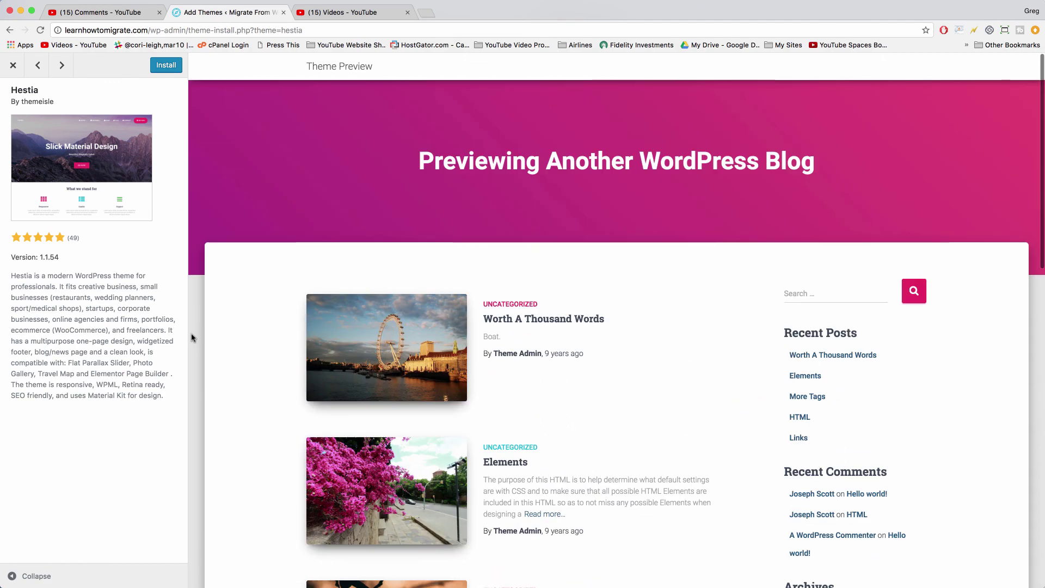
left_click(169, 65)
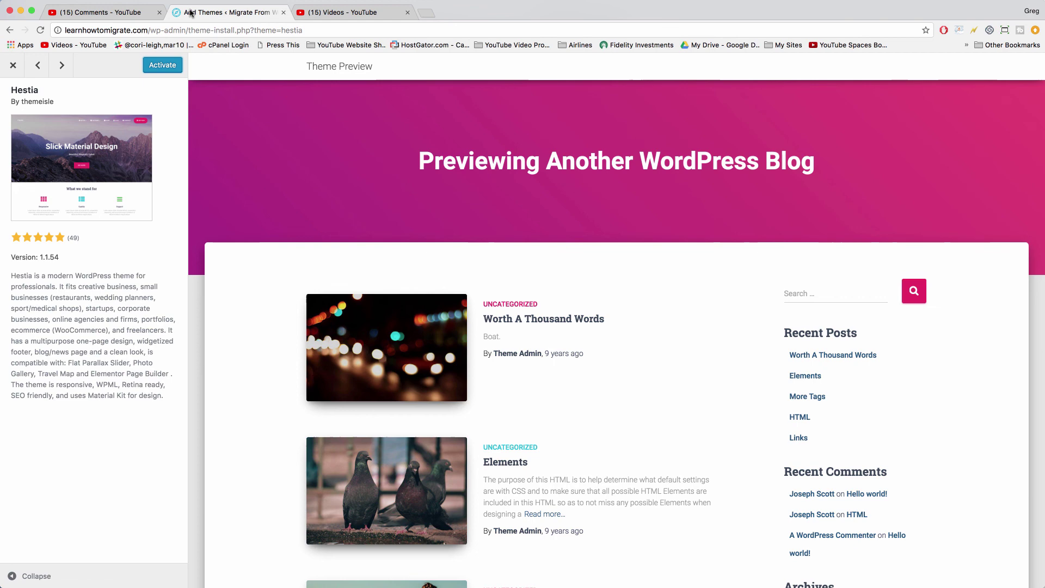
left_click(161, 66)
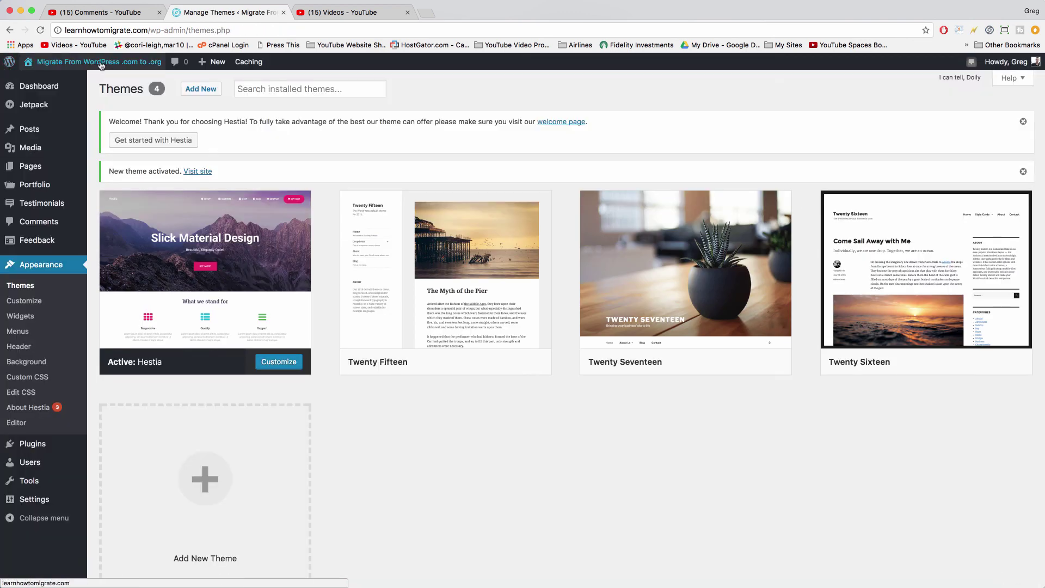
Step: Browse the live site in Hestia, view its About page, then return to the Dashboard
mouse_move(101, 66)
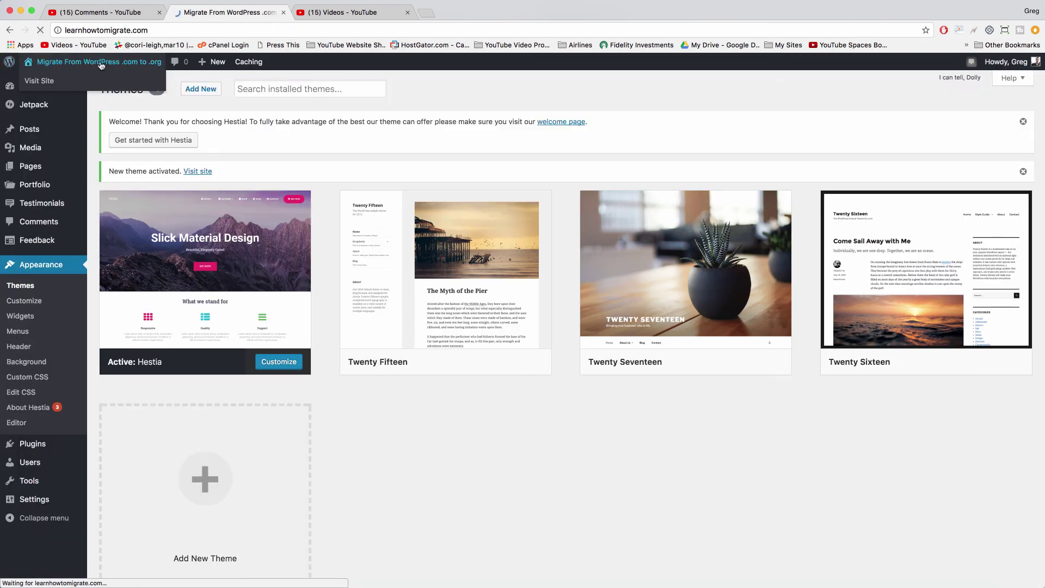
scroll(406, 191, "down", 15)
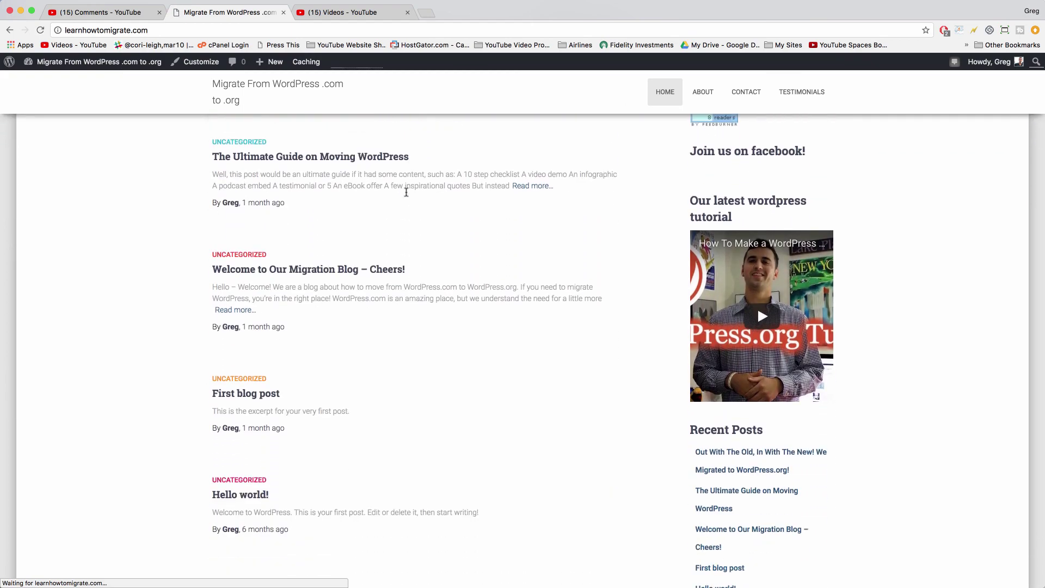
scroll(406, 192, "down", 2)
scroll(520, 390, "up", 9)
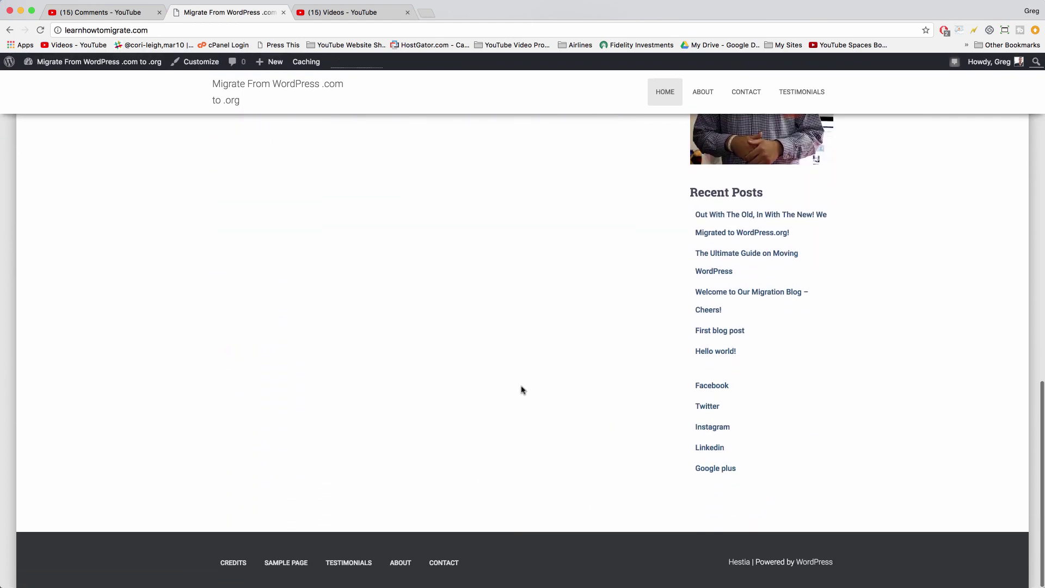
scroll(521, 390, "up", 6)
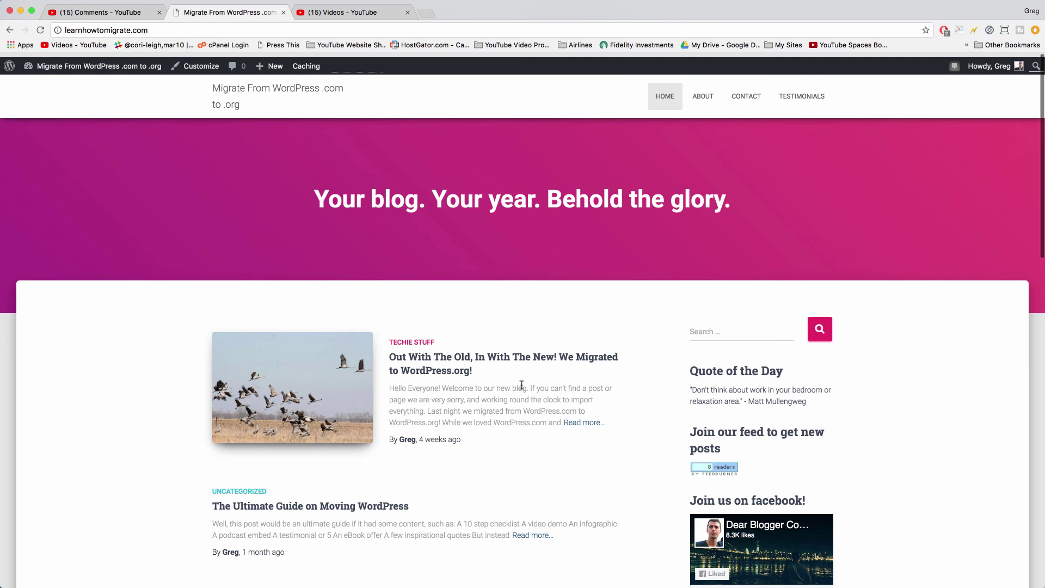
left_click(702, 91)
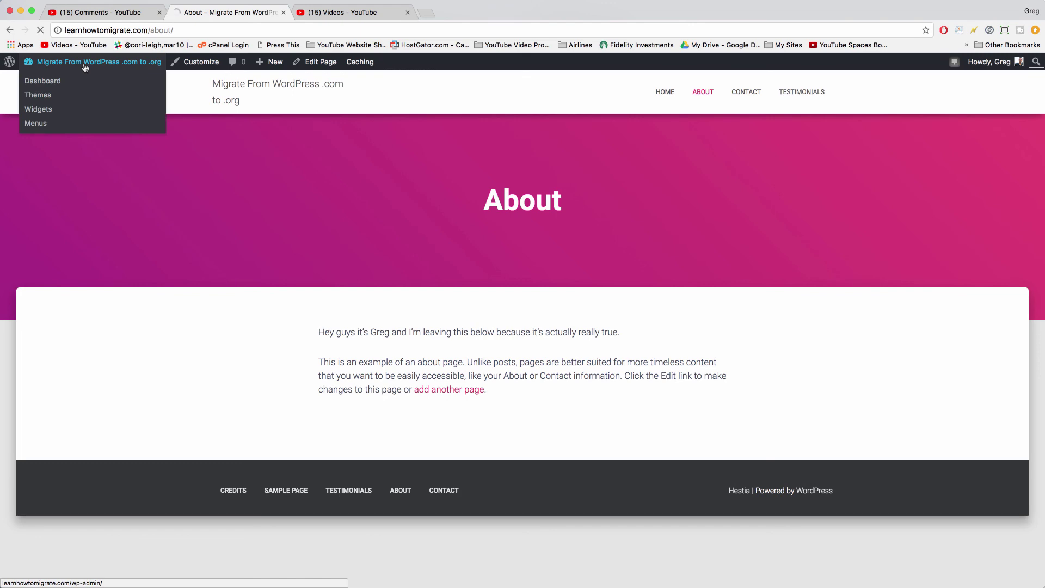
left_click(42, 81)
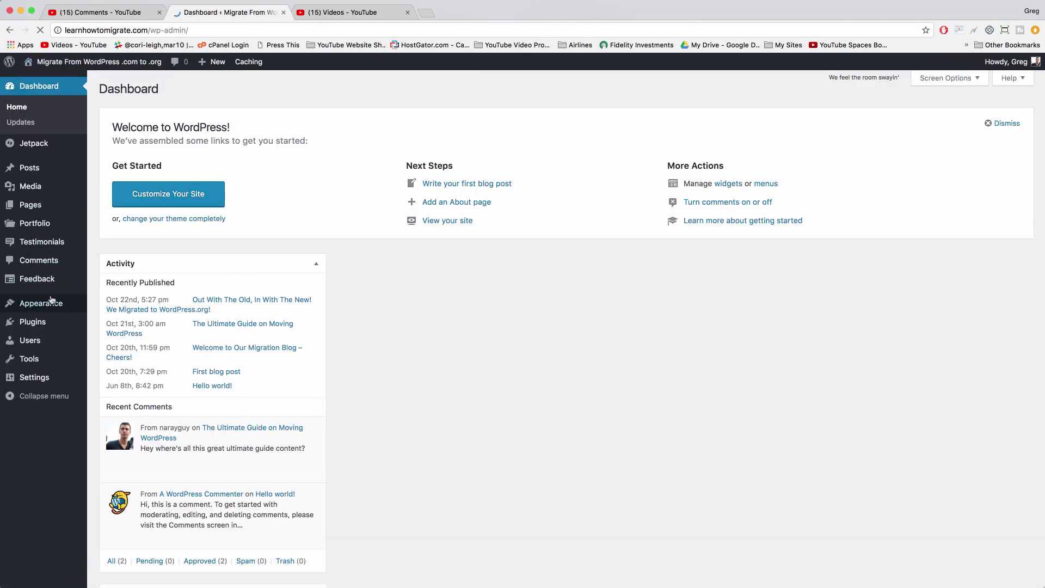
Step: Activate the Twenty Seventeen theme from its Theme Details
mouse_move(35, 311)
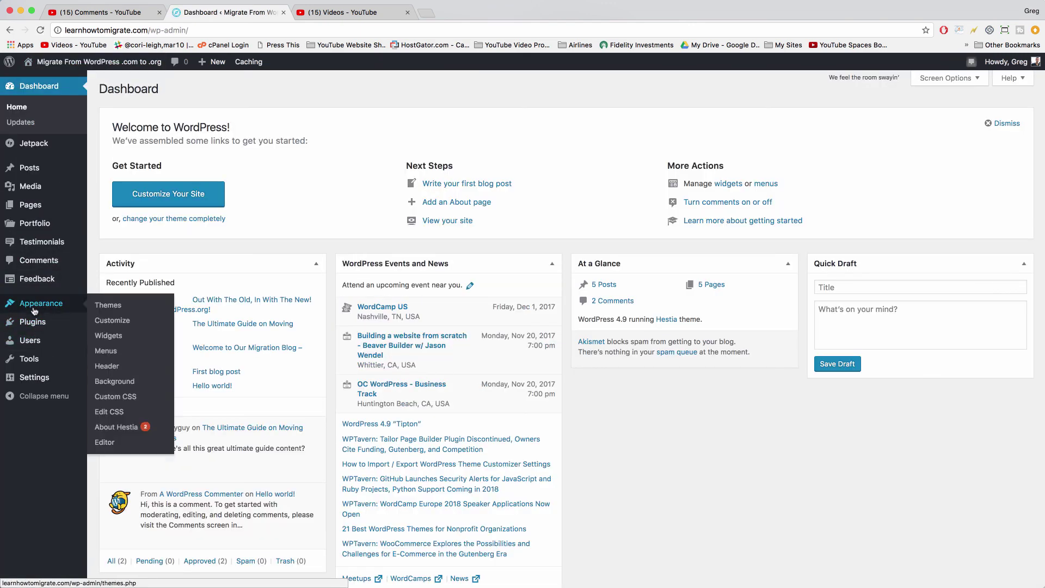
left_click(106, 305)
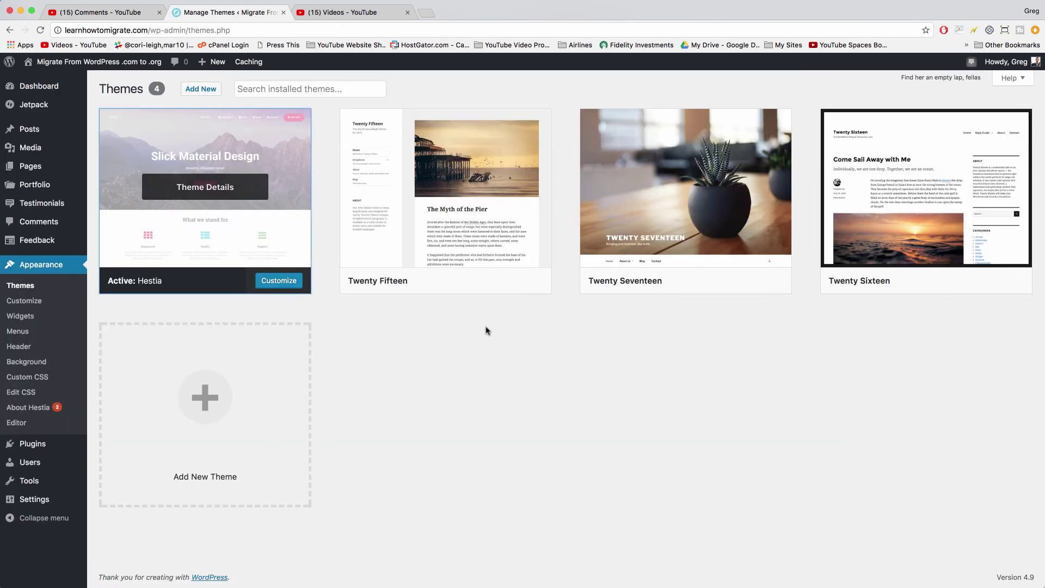
mouse_move(735, 162)
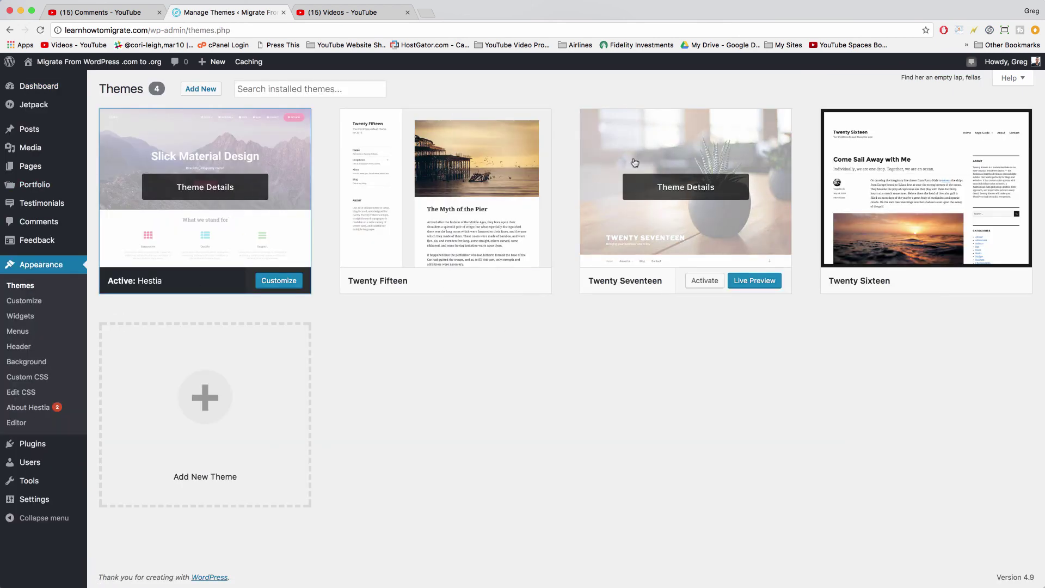
left_click(750, 154)
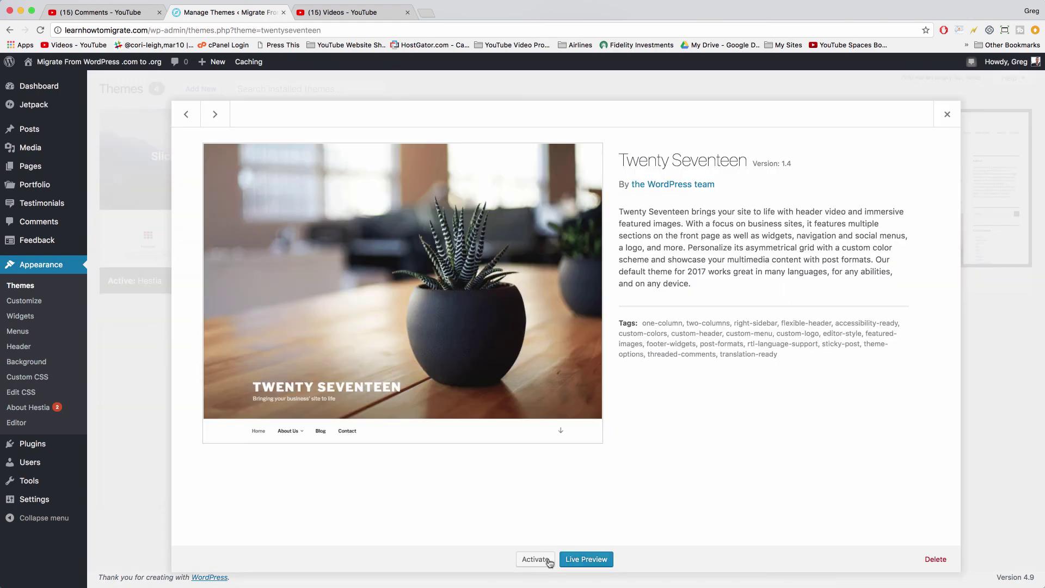
left_click(548, 561)
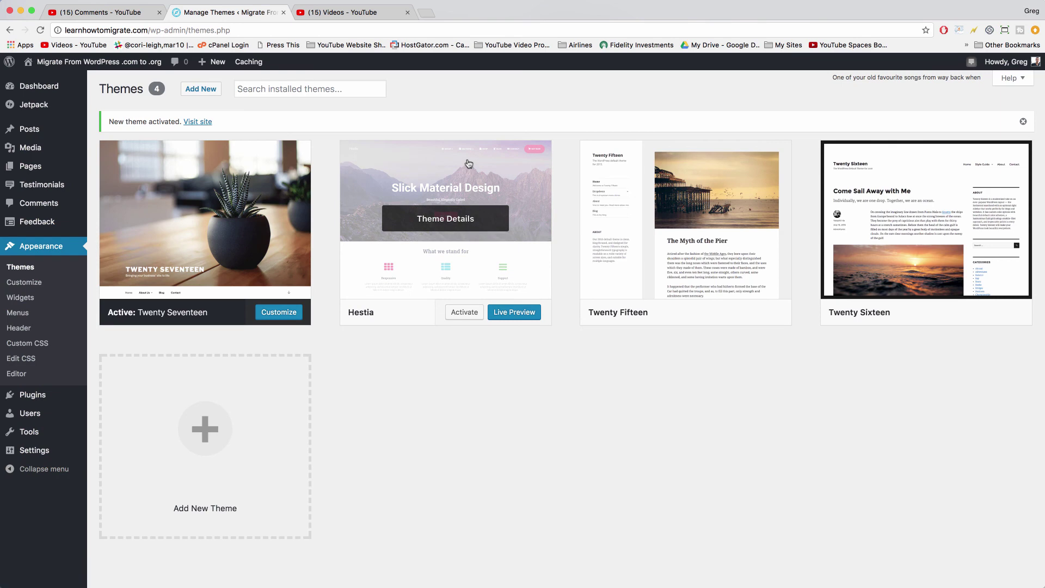
Step: Delete the Hestia theme and confirm the deletion
left_click(515, 194)
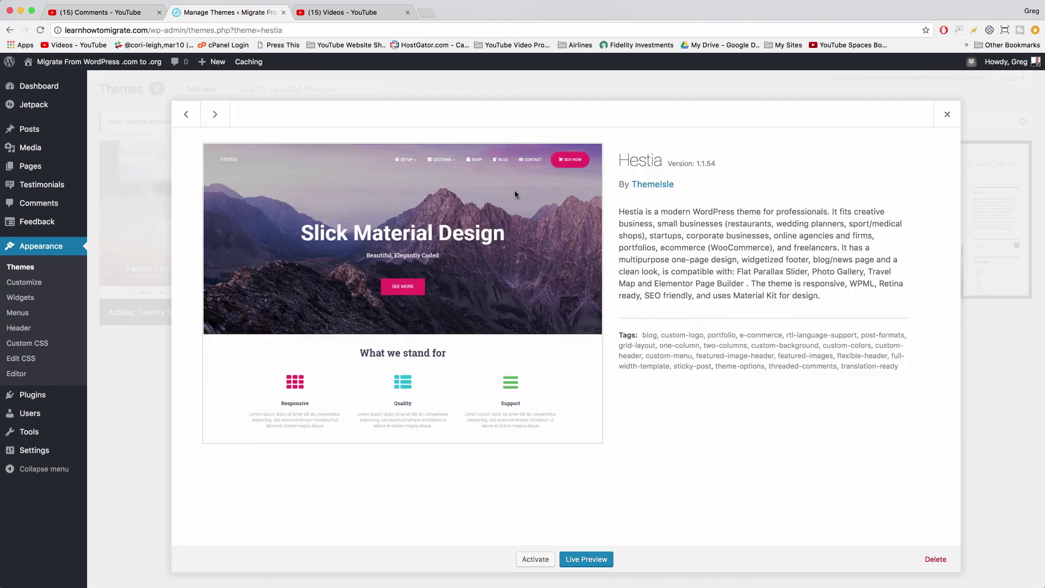
left_click(935, 559)
left_click(621, 127)
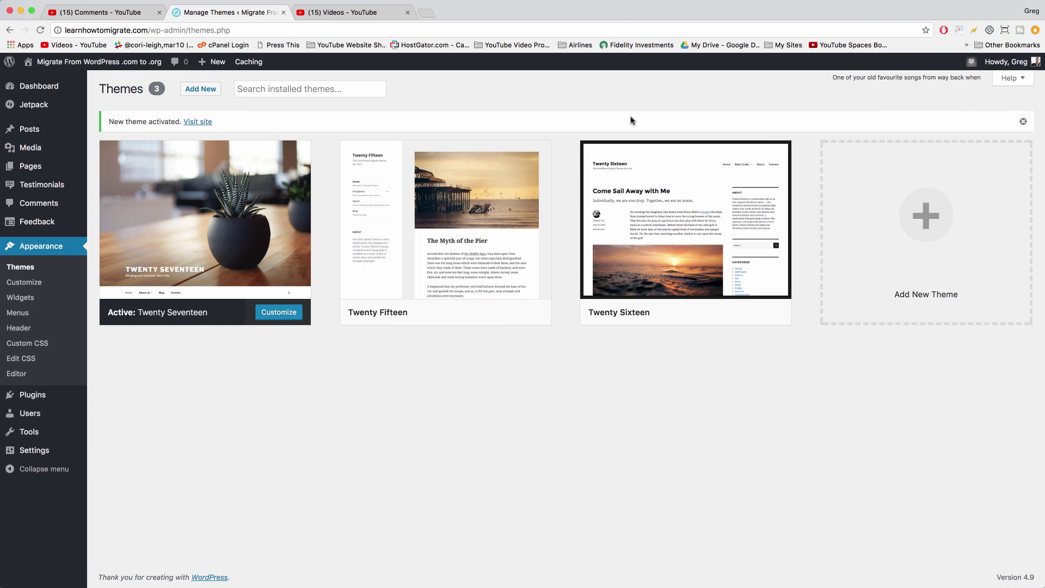
Step: Go to Plugins > Add New, check Installed Plugins, and return to Add Plugins
mouse_move(47, 396)
left_click(105, 415)
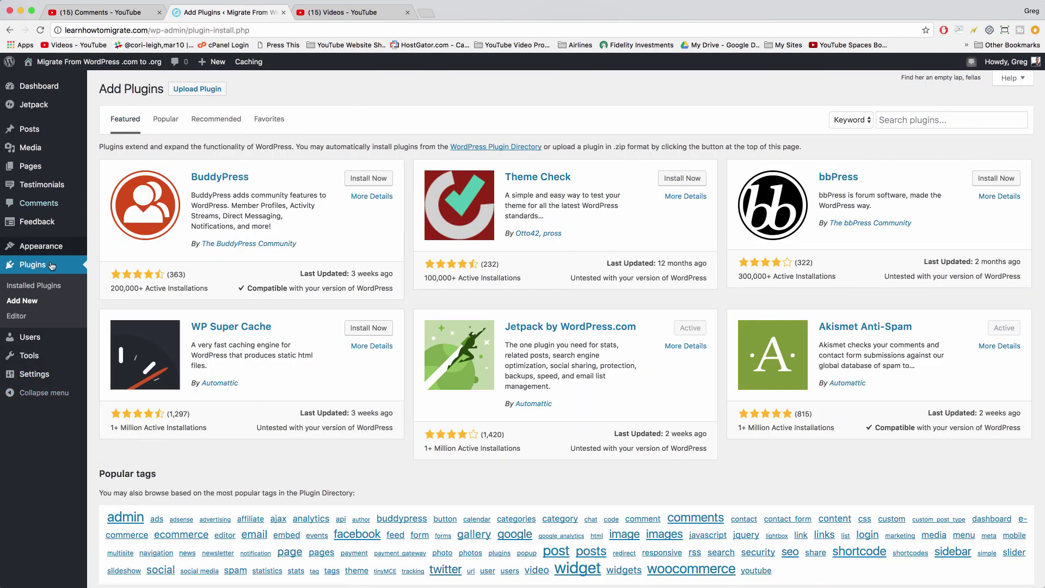
left_click(31, 266)
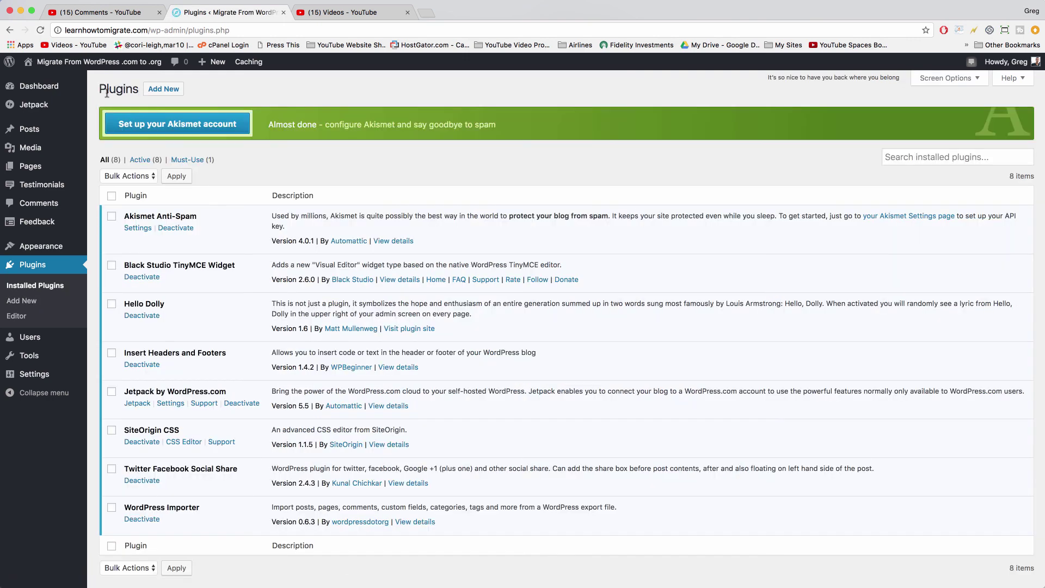
left_click(177, 91)
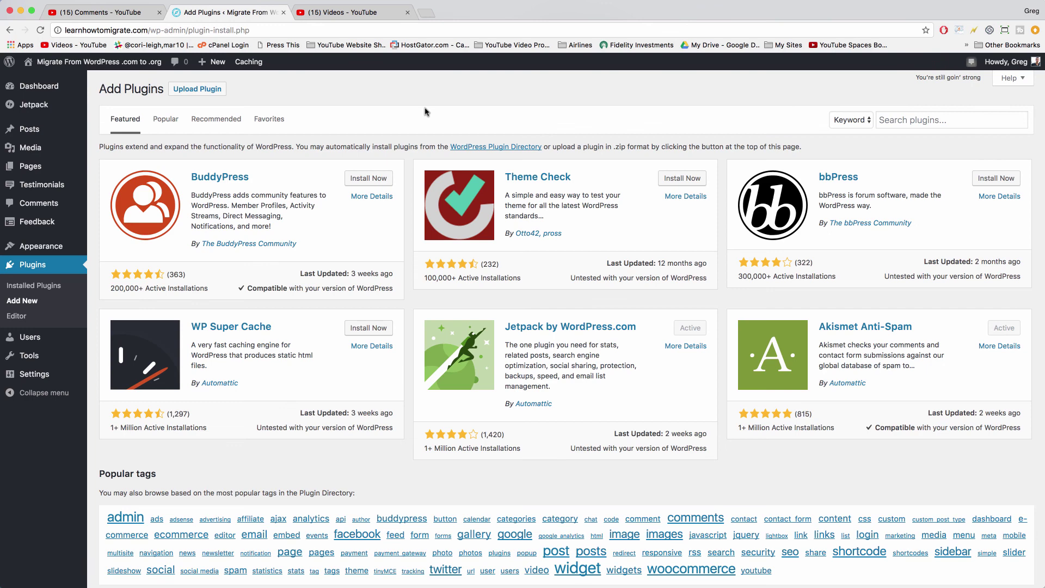
Step: Search for 'wp video lightbox', then install and activate the WP Video Lightbox plugin
left_click(956, 123)
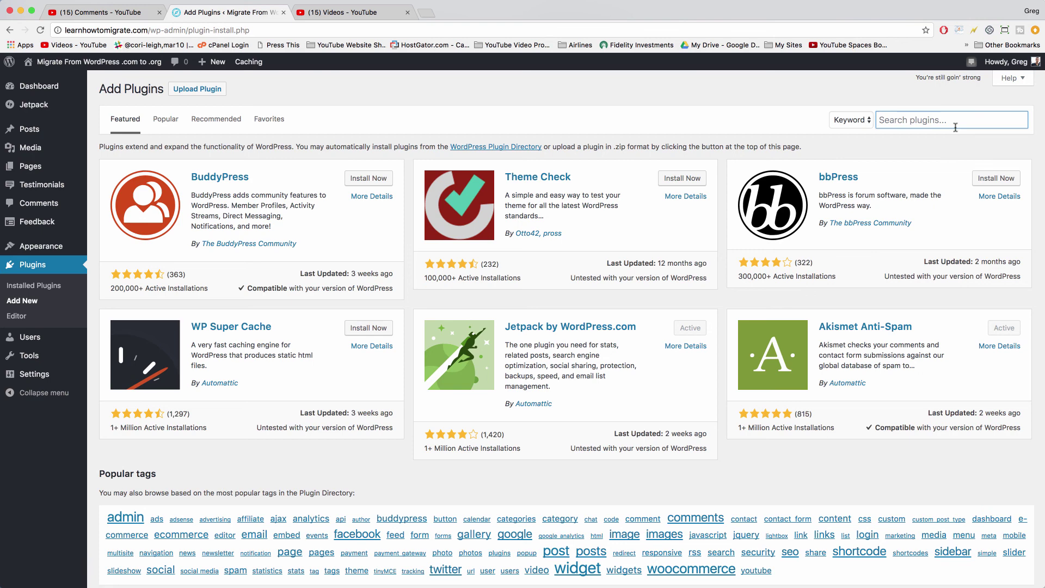
type("tf social share")
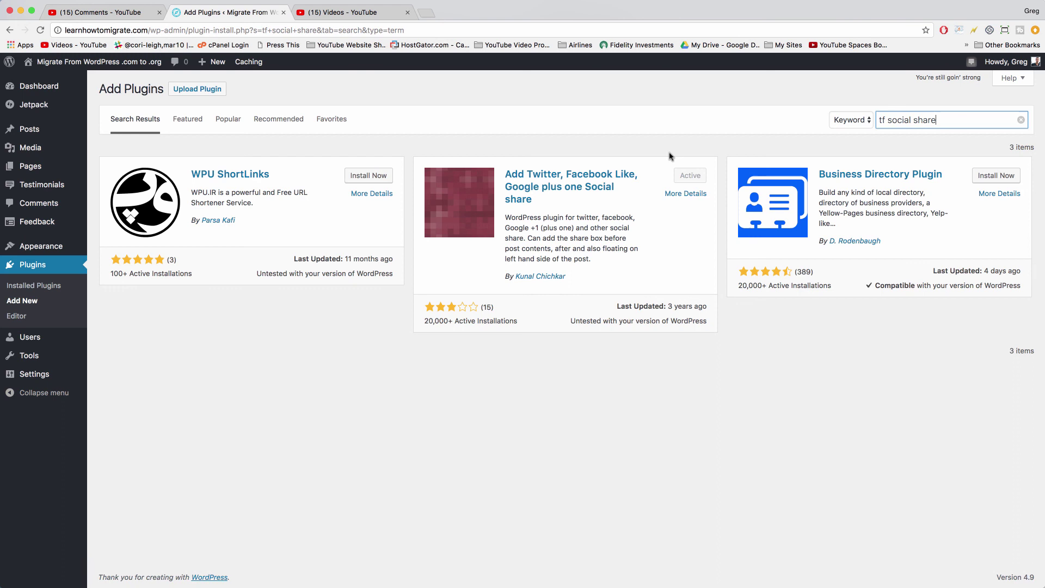
key("super+a")
type("wp")
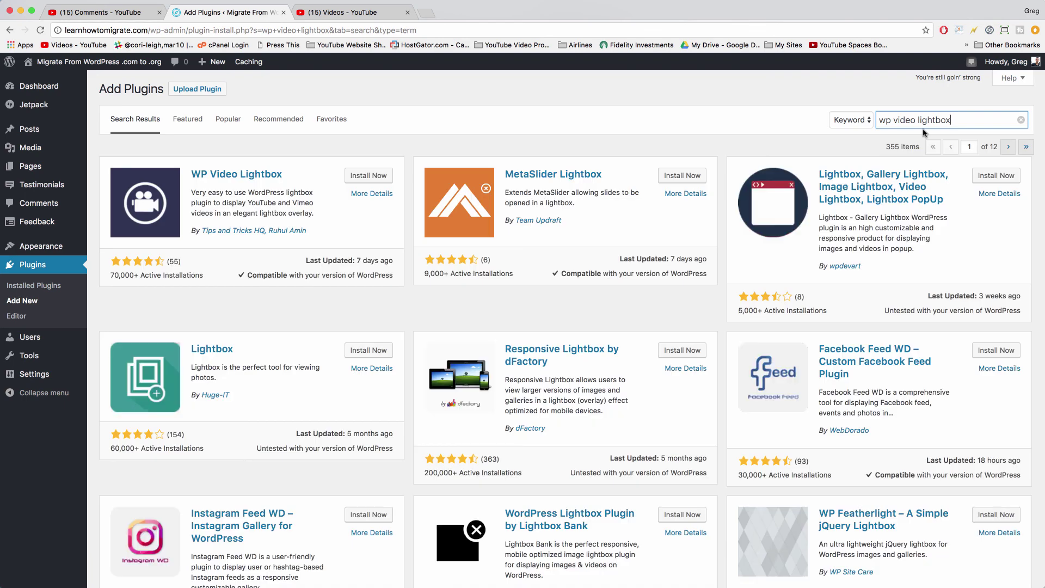
left_click(374, 177)
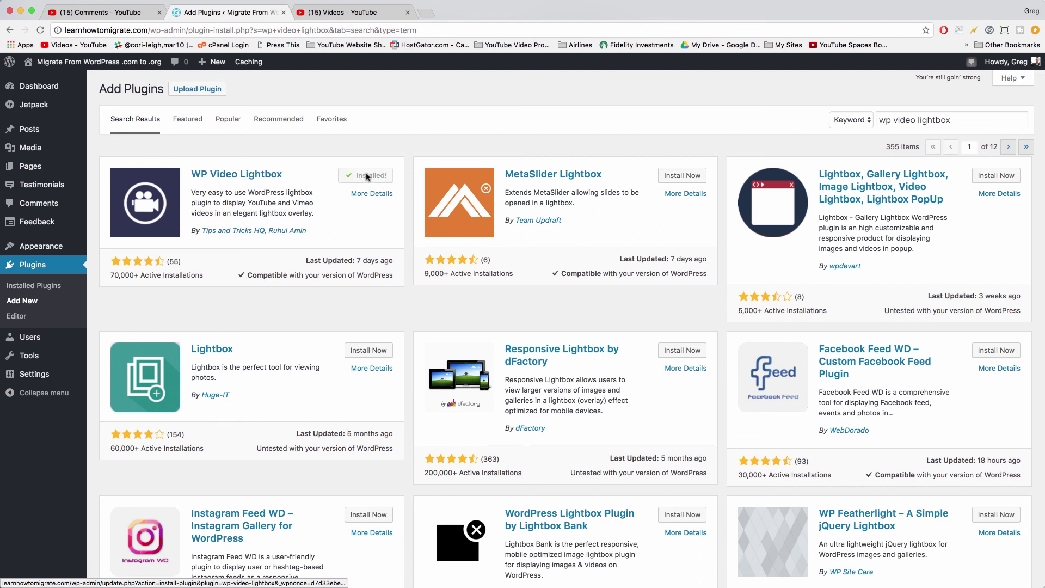
left_click(369, 180)
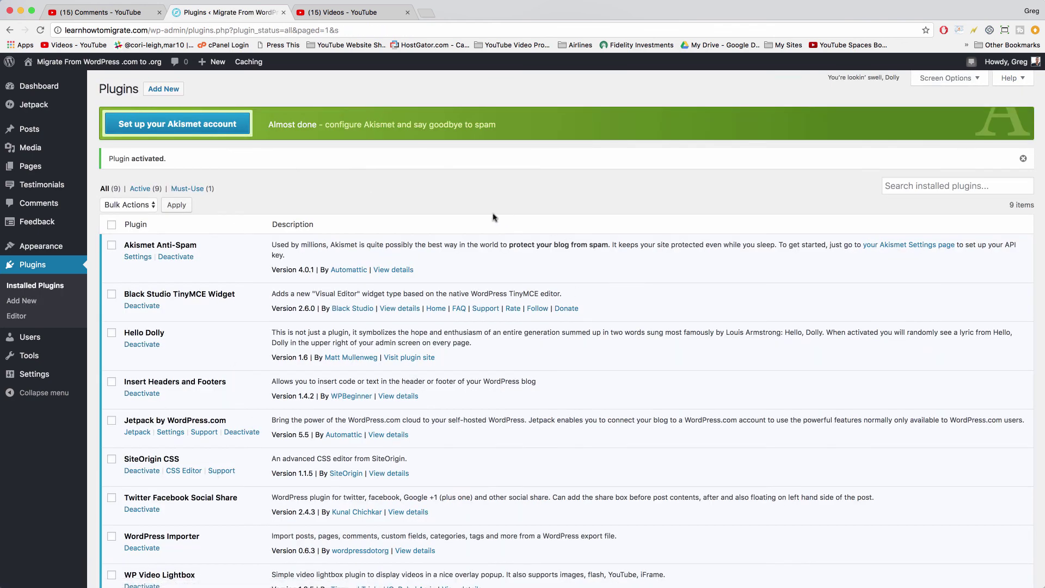
Step: Deactivate WP Video Lightbox in Installed Plugins, then delete it and its data
scroll(414, 311, "down", 5)
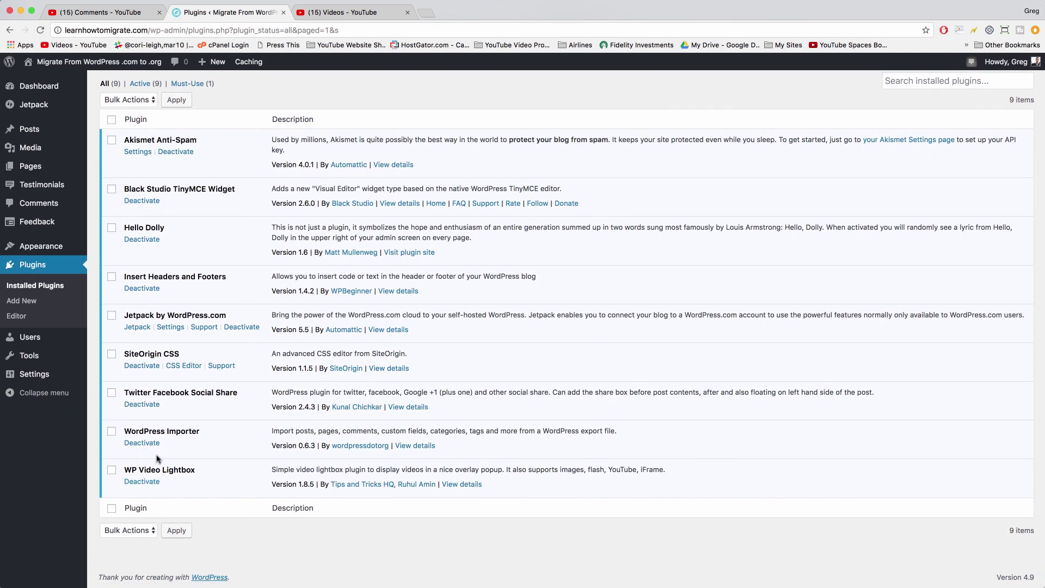
left_click(150, 482)
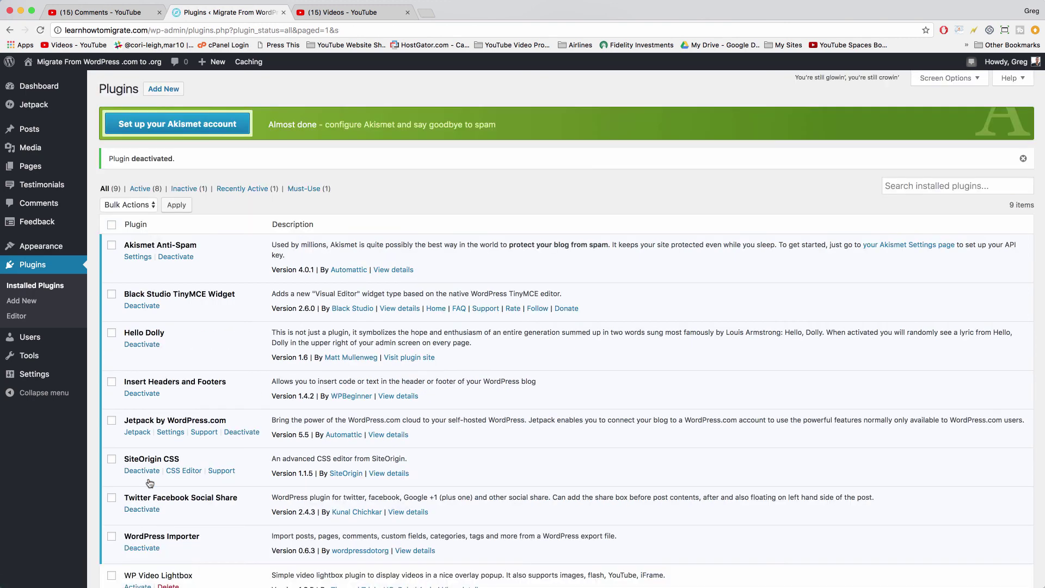
scroll(374, 428, "down", 5)
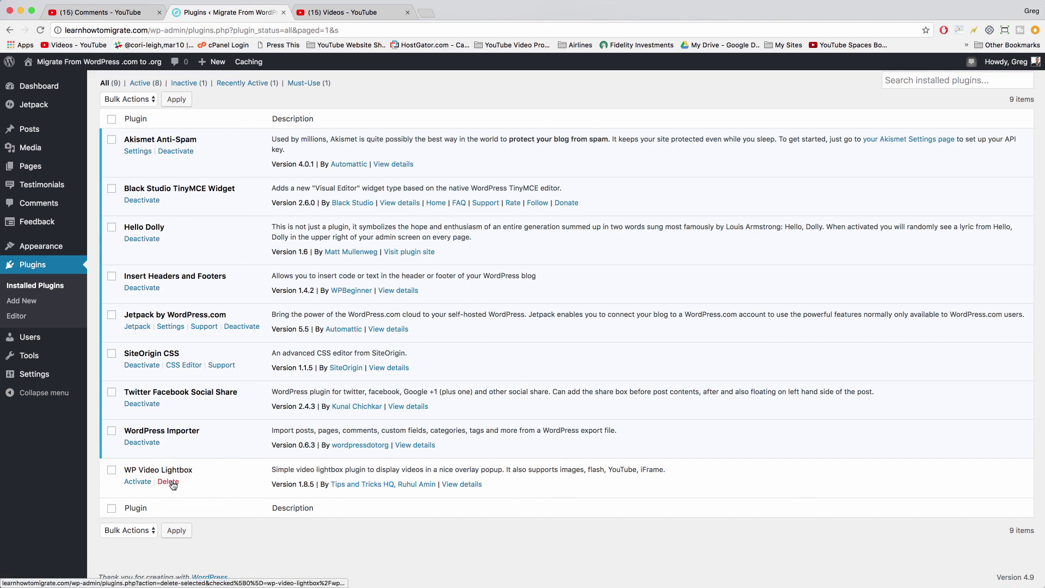
left_click(169, 482)
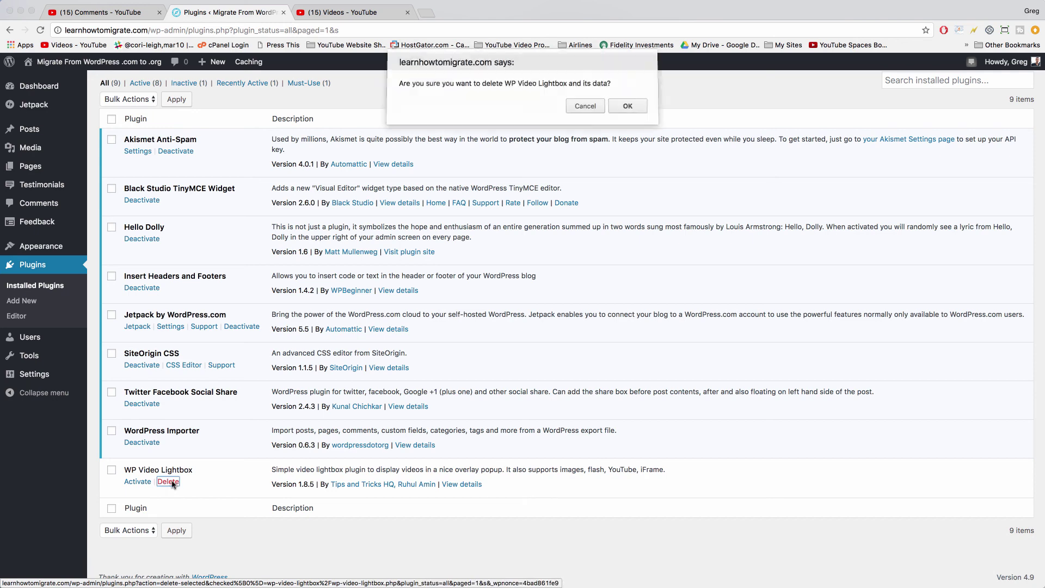
left_click(637, 106)
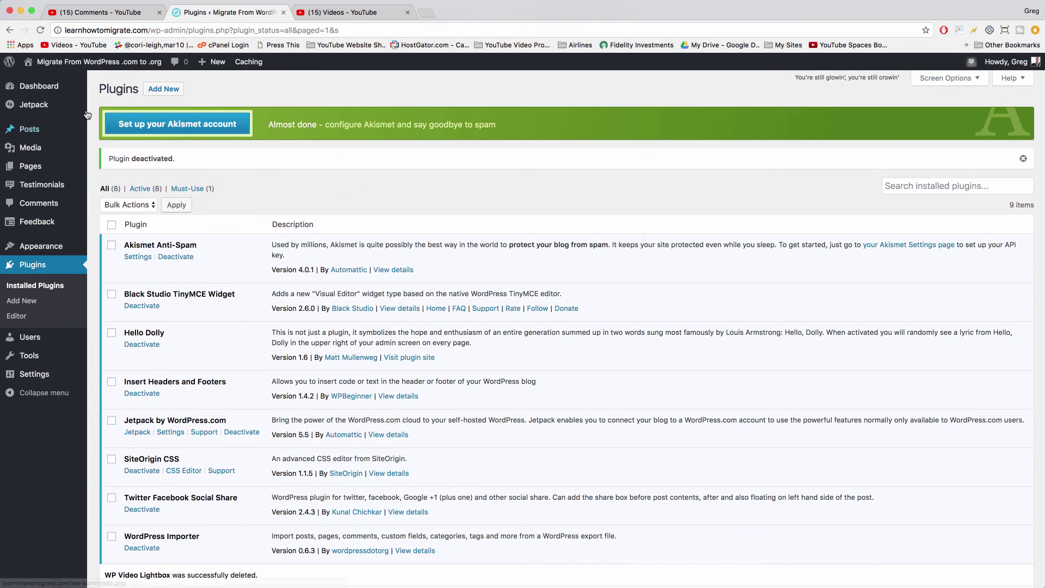
Step: Open the site's public front page, then switch to the 'Comments - YouTube' tab
mouse_move(84, 73)
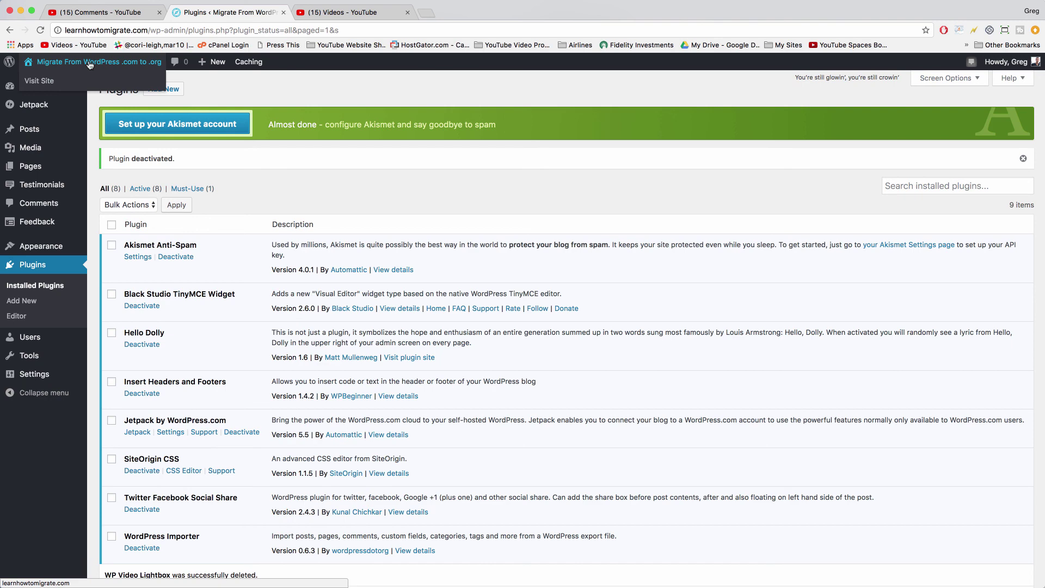
left_click(90, 65)
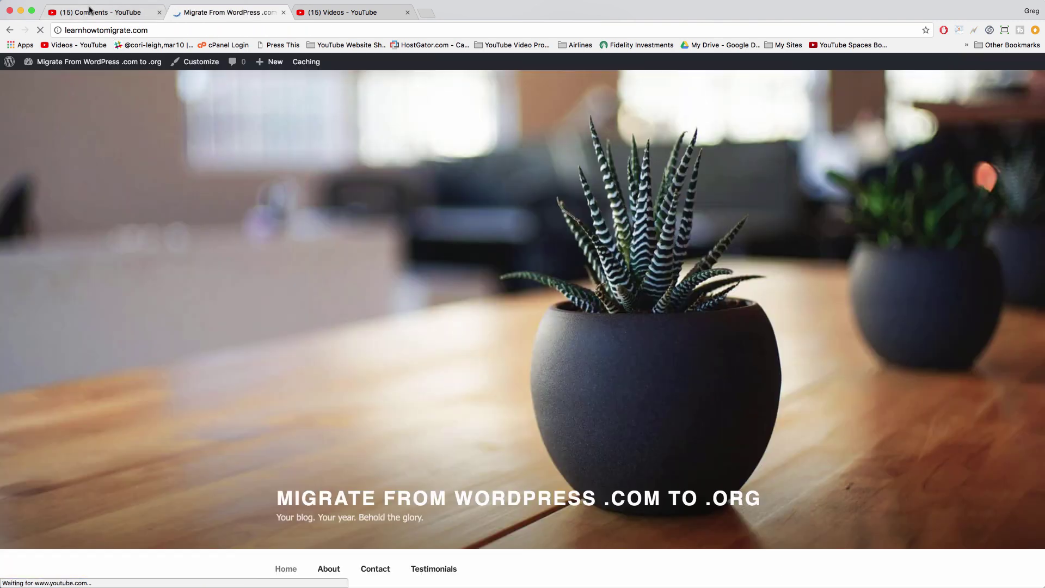
left_click(114, 11)
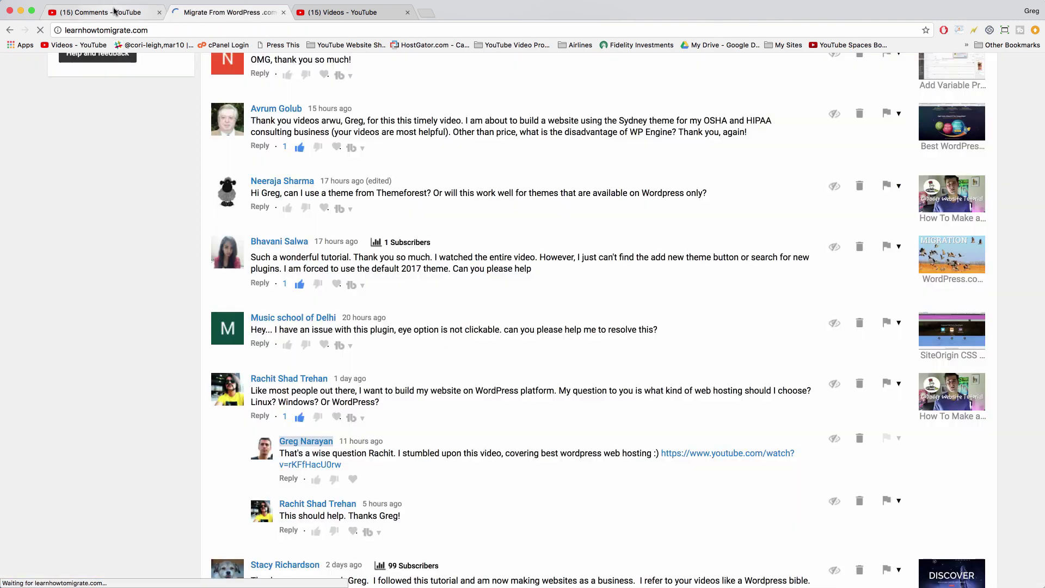